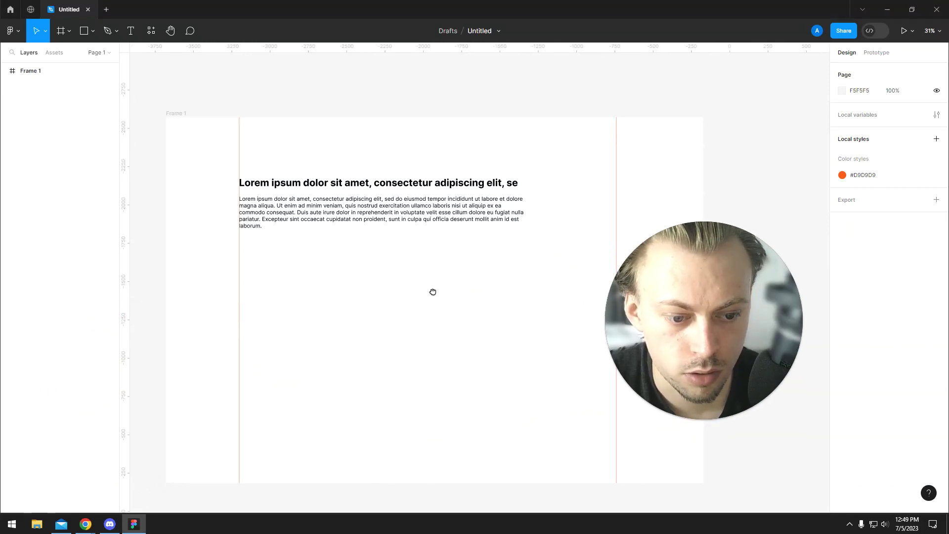
Add a 'logo' text layer above the placeholder heading and shift it right.
left_click_drag(345, 154, 372, 268)
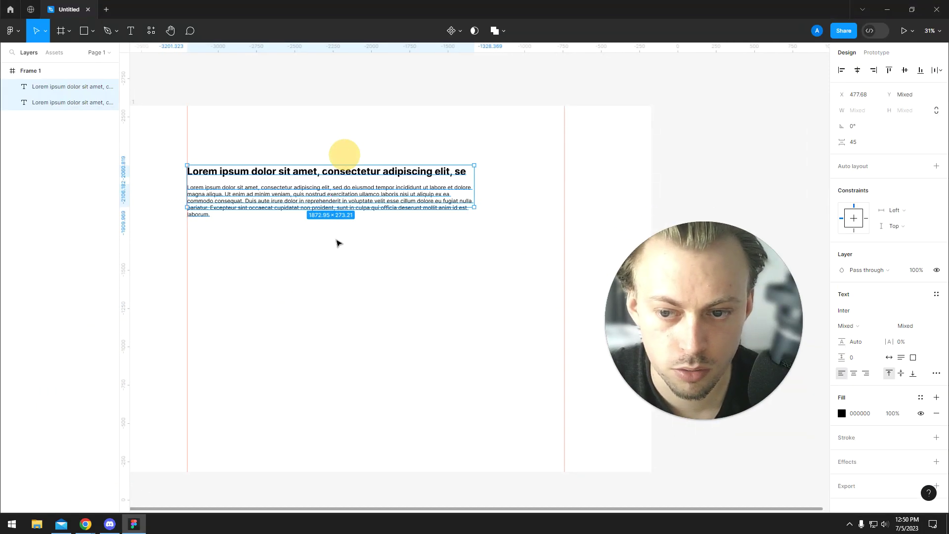
key("shift+2")
left_click(130, 30)
left_click(227, 157)
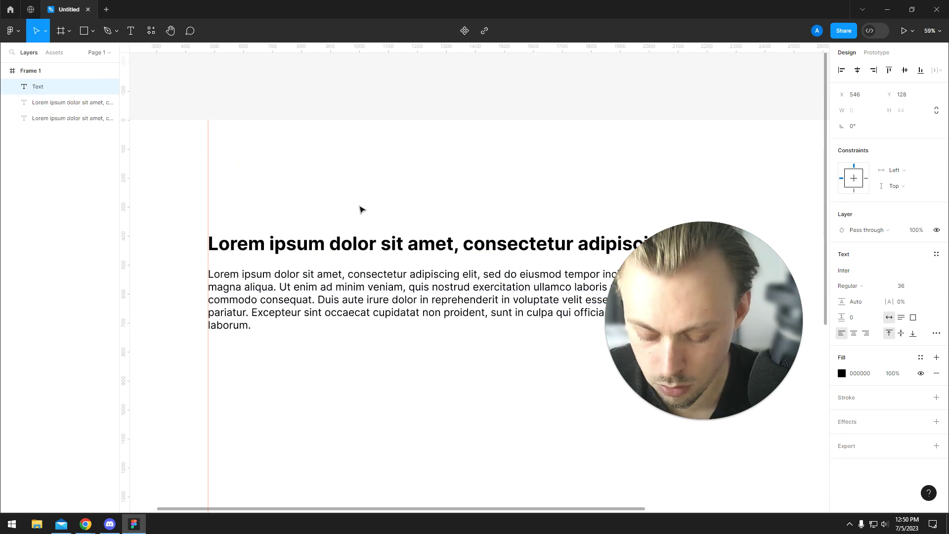
type("logo")
key("Escape")
mouse_move(239, 167)
left_mouse_down()
mouse_move(260, 169)
mouse_move(238, 180)
mouse_move(325, 192)
left_mouse_up()
Draw a small square beside the logo text and fill it red FF2626.
left_click(84, 34)
left_click(262, 193)
scroll(273, 166, "up", 2)
left_click_drag(264, 184, 270, 179)
left_click_drag(758, 245, 732, 259)
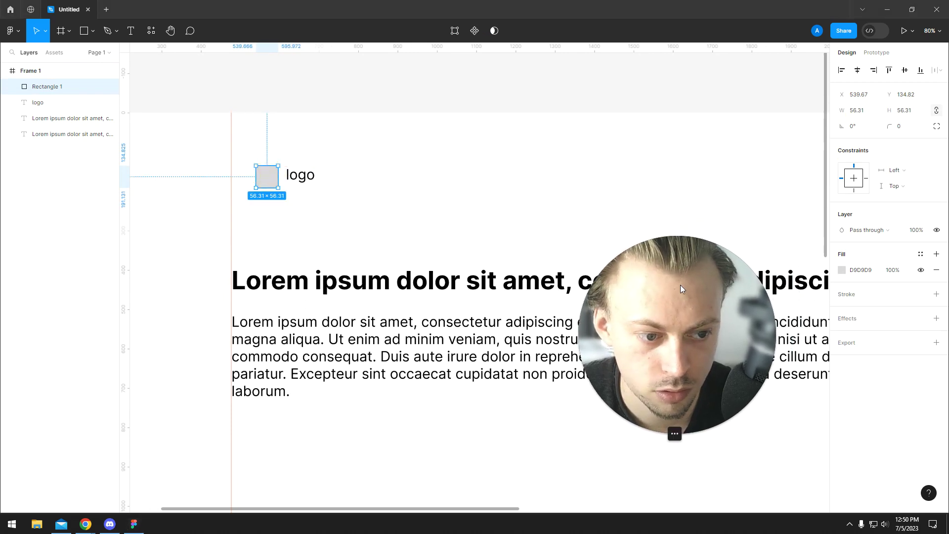
left_click(842, 270)
left_click(812, 261)
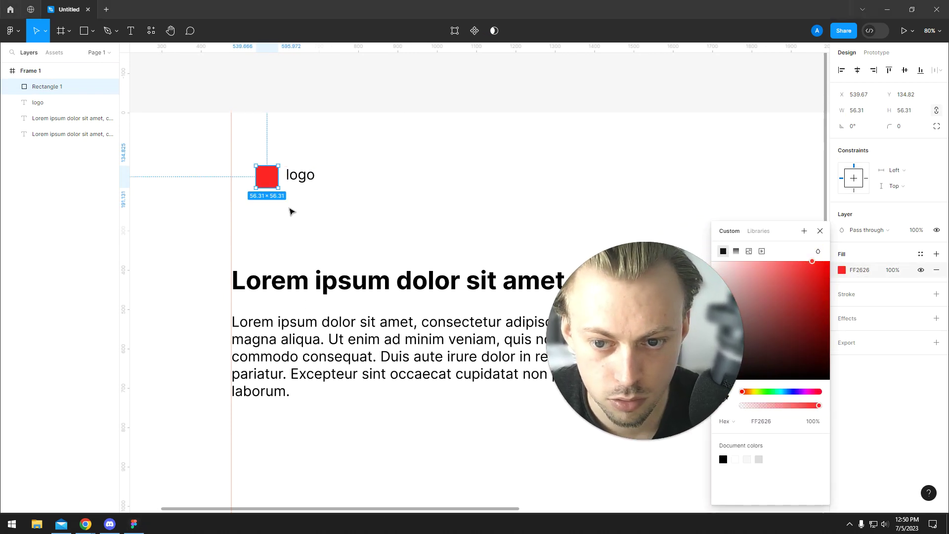
left_click_drag(264, 180, 264, 178)
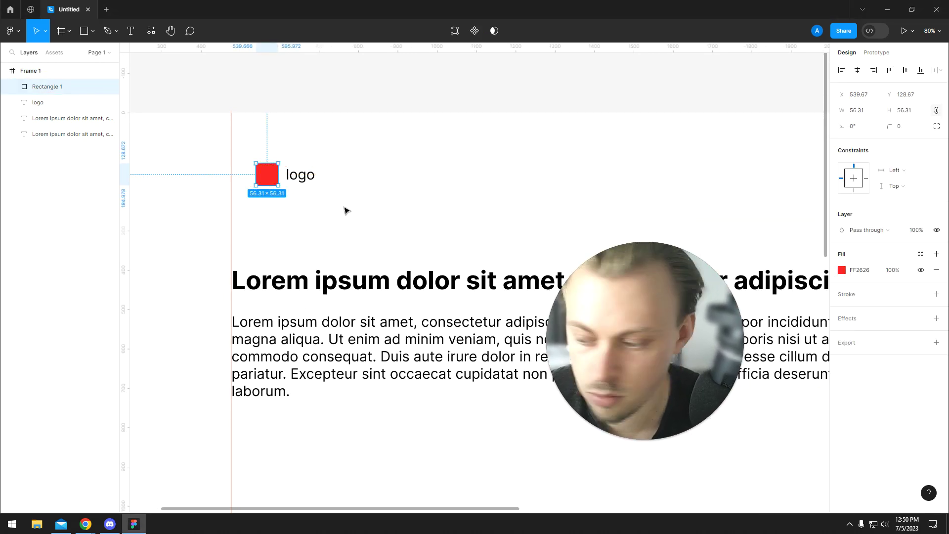
Select the red square and the logo text together.
left_click(365, 207)
left_click_drag(364, 206, 405, 235)
left_click_drag(378, 181, 301, 235)
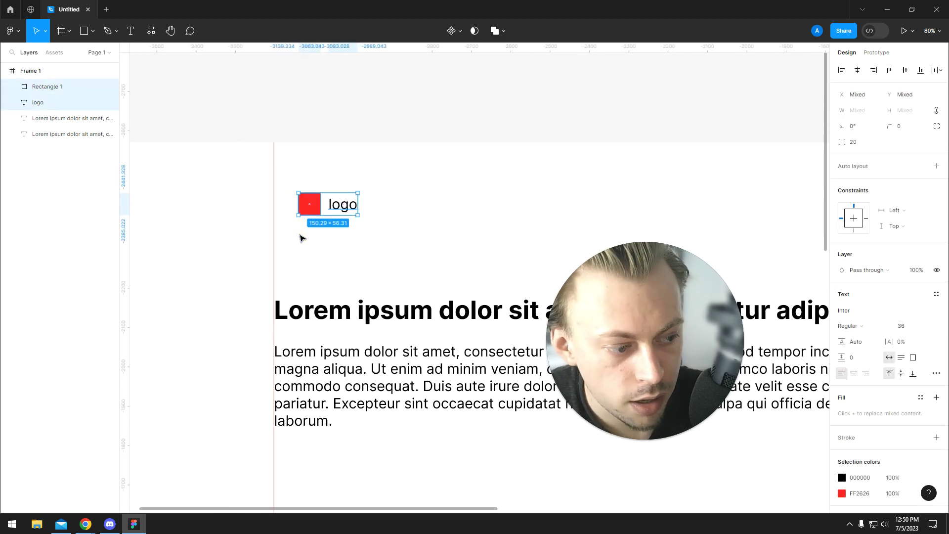
Group the square and text with Ctrl+G and move the group out of the frame.
key("ctrl+g")
left_click(404, 233)
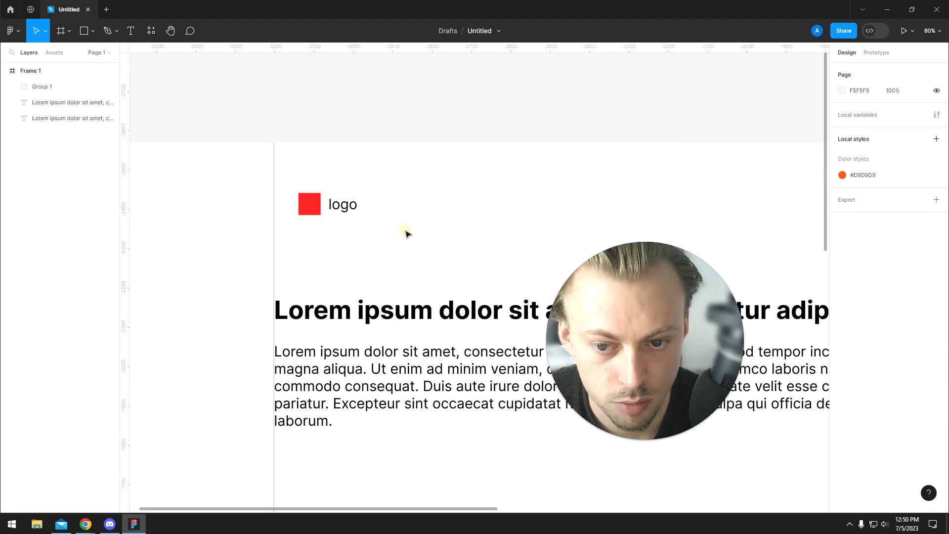
scroll(391, 240, "down", 4)
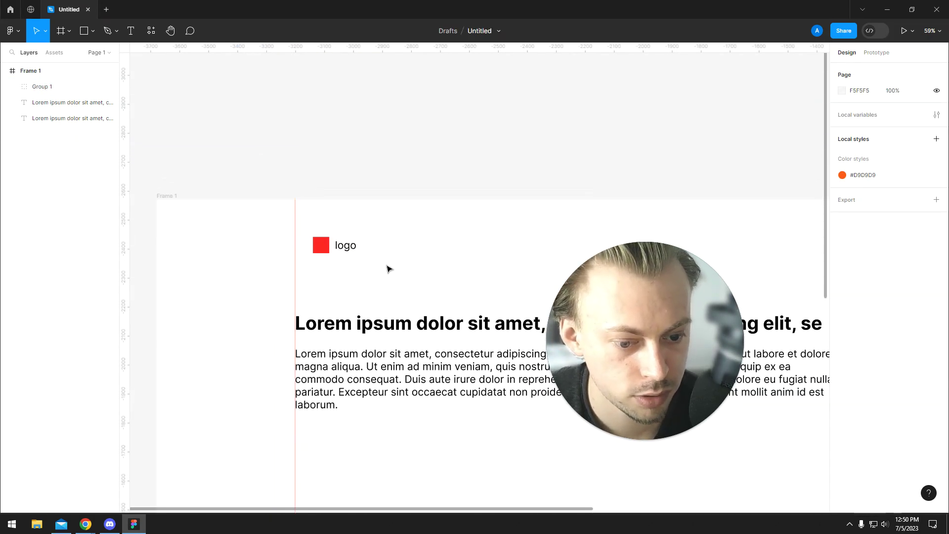
left_click_drag(351, 244, 614, 89)
Remove the vertical guide from the frame.
scroll(534, 150, "down", 2)
left_click_drag(514, 152, 389, 65)
scroll(428, 124, "down", 4)
scroll(398, 94, "down", 2)
left_click_drag(296, 121, 400, 161)
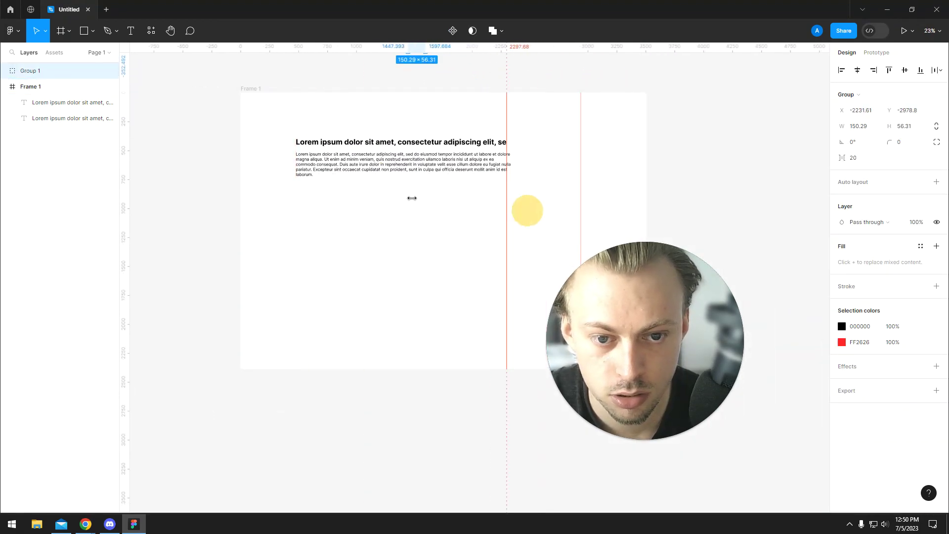
left_click_drag(273, 183, 8, 166)
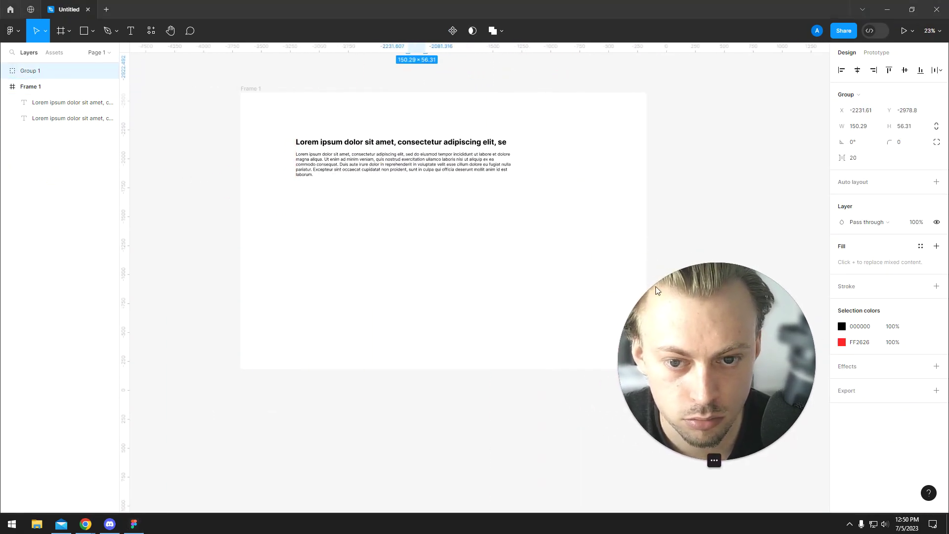
Delete the two Lorem placeholder text blocks.
left_click_drag(385, 198, 475, 109)
key("Delete")
left_click(334, 88)
Enlarge the logo group proportionally with the Scale tool (K).
left_click_drag(396, 75, 506, 89)
key("ctrl+z")
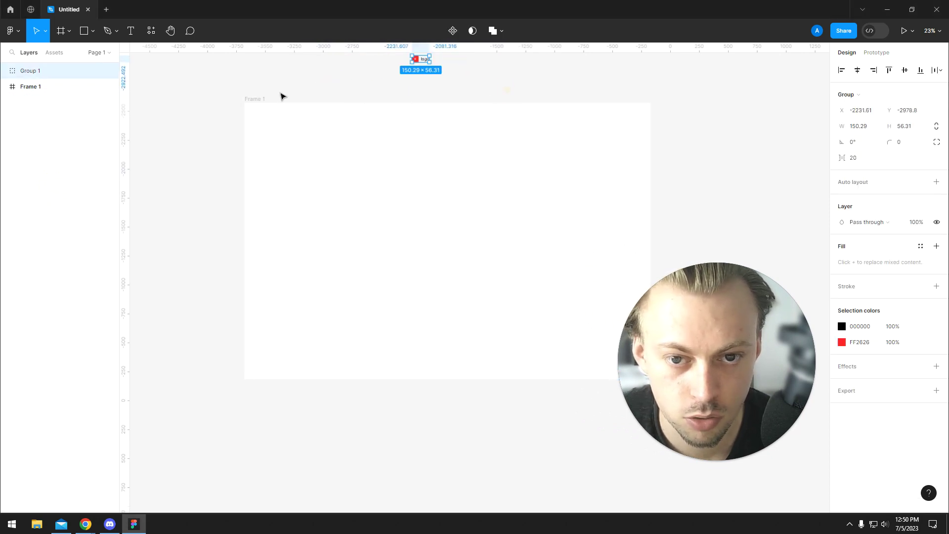
left_click(45, 30)
left_click(42, 70)
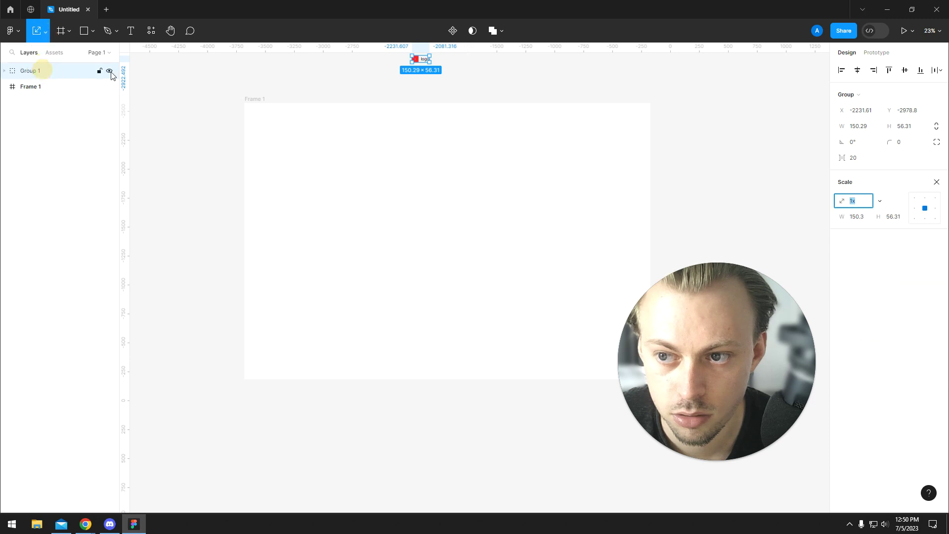
left_click_drag(429, 62, 418, 164)
left_click(379, 77)
Resize Frame 1 to 1920 × 1080.
scroll(260, 102, "up", 1)
left_click(260, 101)
left_click(858, 130)
type("1")
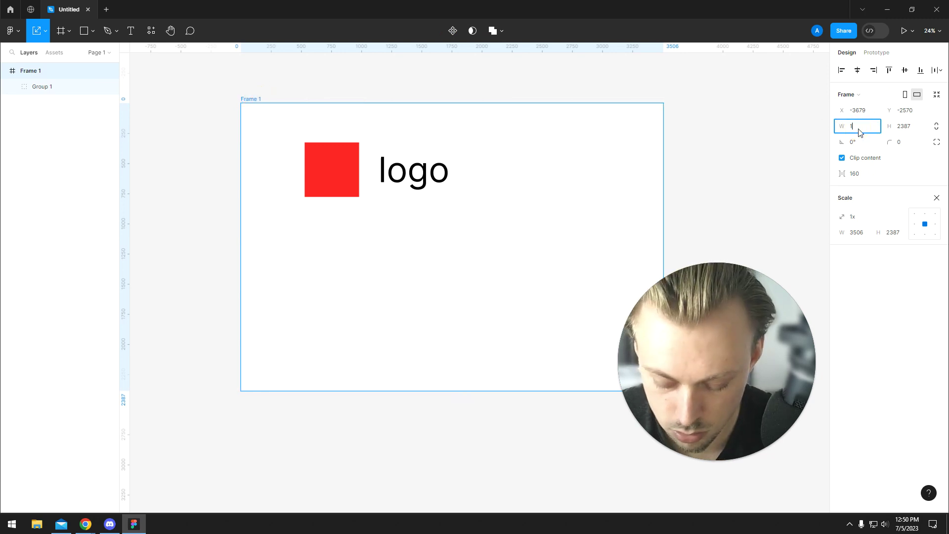
type("920")
key("Tab")
key("Return")
left_click(588, 198)
Move the logo group left and shrink it to about 528 wide.
left_click_drag(437, 165, 558, 185)
scroll(470, 166, "up", 3)
left_click_drag(462, 189, 537, 207)
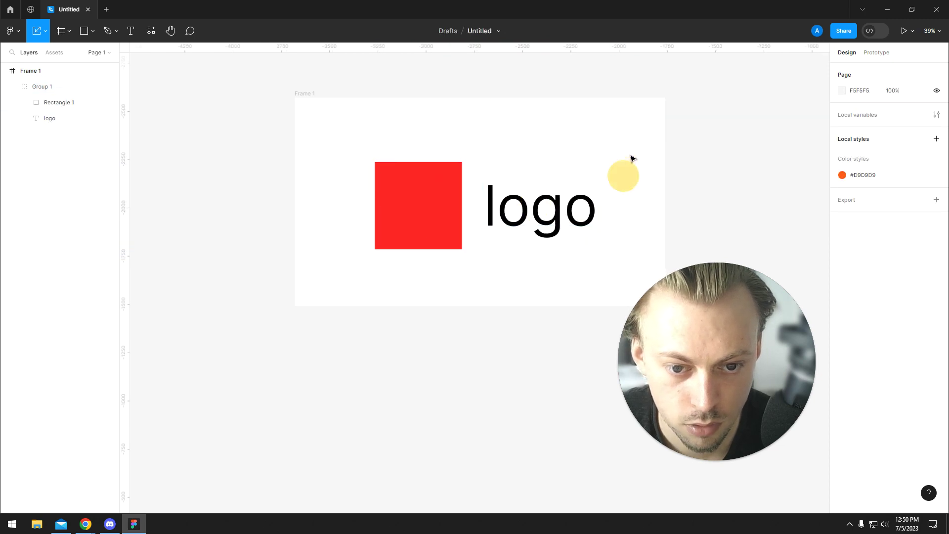
left_click_drag(599, 248, 427, 213)
left_click(476, 223)
scroll(511, 250, "up", 2)
Draw a rectangle covering the frame's right half at full height.
left_click(530, 257)
left_click_drag(526, 237, 408, 178)
mouse_move(417, 97)
left_mouse_down()
mouse_move(646, 232)
mouse_move(650, 277)
left_mouse_up()
left_click_drag(589, 183, 590, 162)
left_click_drag(486, 256, 491, 356)
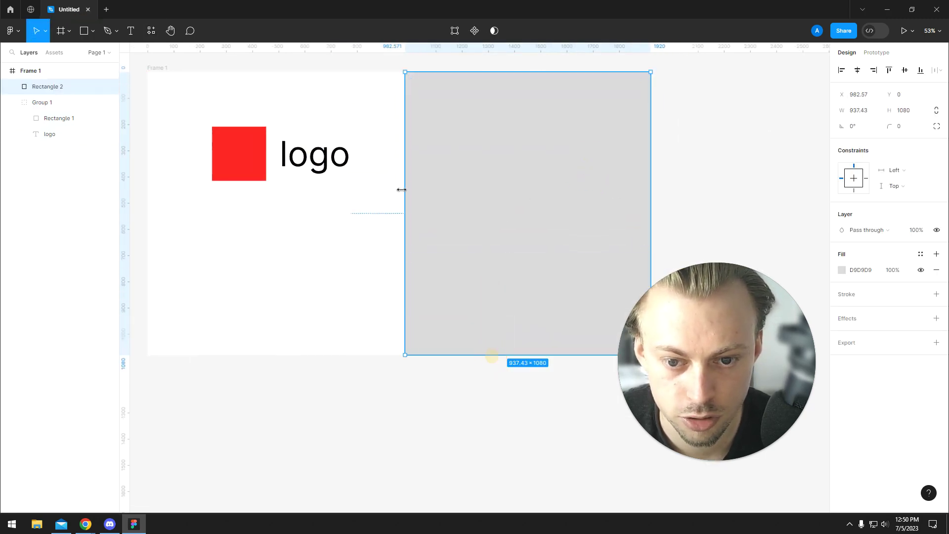
left_click_drag(403, 190, 430, 253)
left_click(366, 198)
Place the logo copy and bring it in front of the rectangle.
left_click(396, 187)
left_click_drag(368, 194, 377, 199)
left_click_drag(408, 237, 578, 200)
key("ctrl+z")
left_click(45, 30)
left_click(46, 67)
key("ctrl+]")
Fill the right-half rectangle with black 000000.
left_click(478, 197)
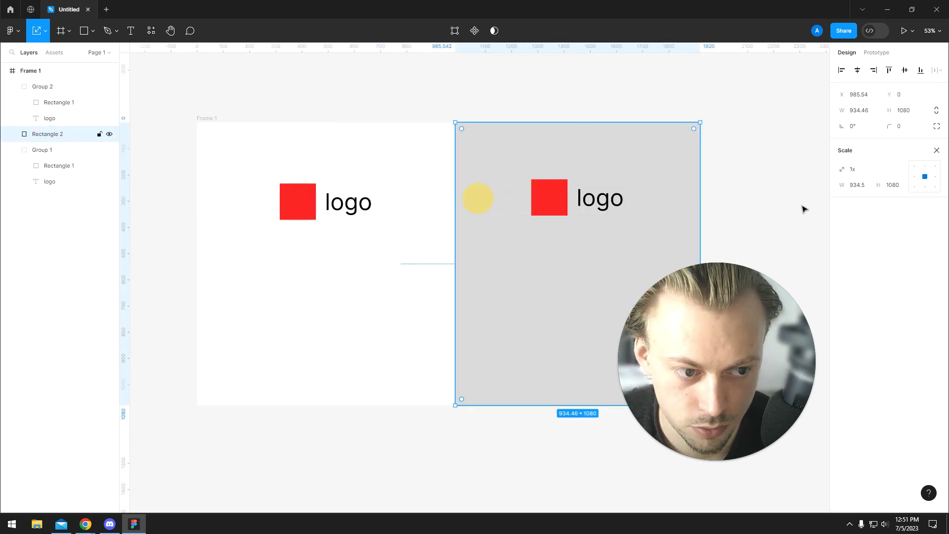
left_click(46, 30)
left_click(29, 50)
left_click(842, 270)
type("000000")
left_click(648, 381)
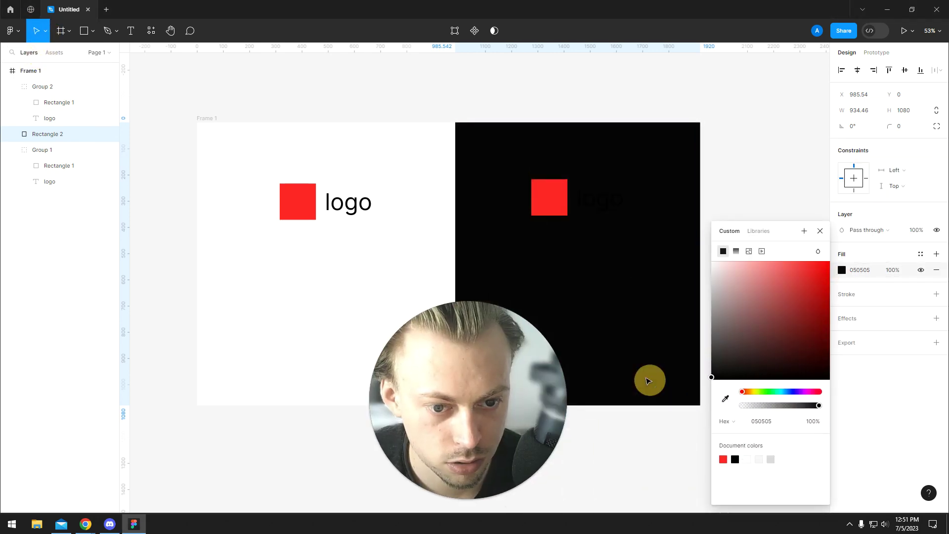
left_click(767, 104)
Make the right logo copy's text white ffffff.
double_click(617, 197)
left_click(842, 373)
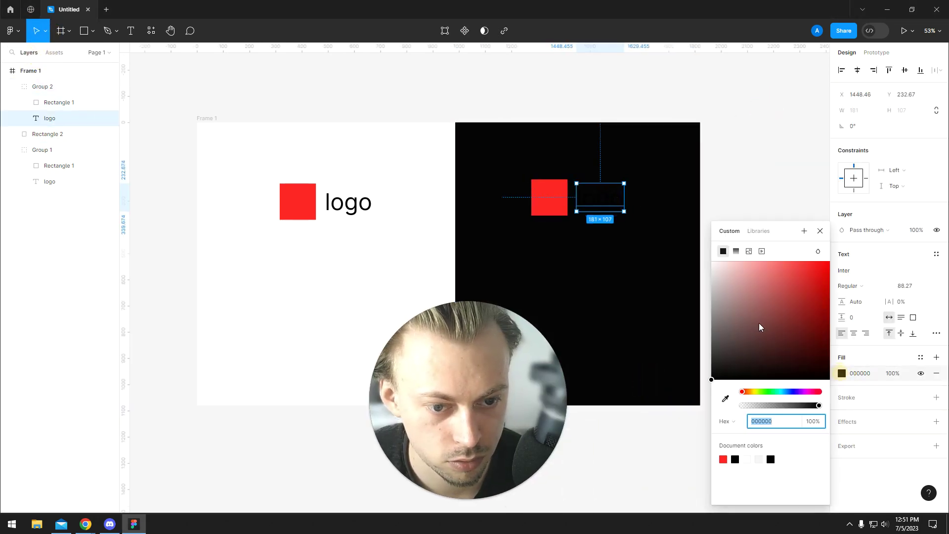
type("ffffff")
left_click(746, 117)
scroll(732, 82, "down", 1)
Widen the black rectangle leftward and align the right logo with the left one.
left_click(484, 254)
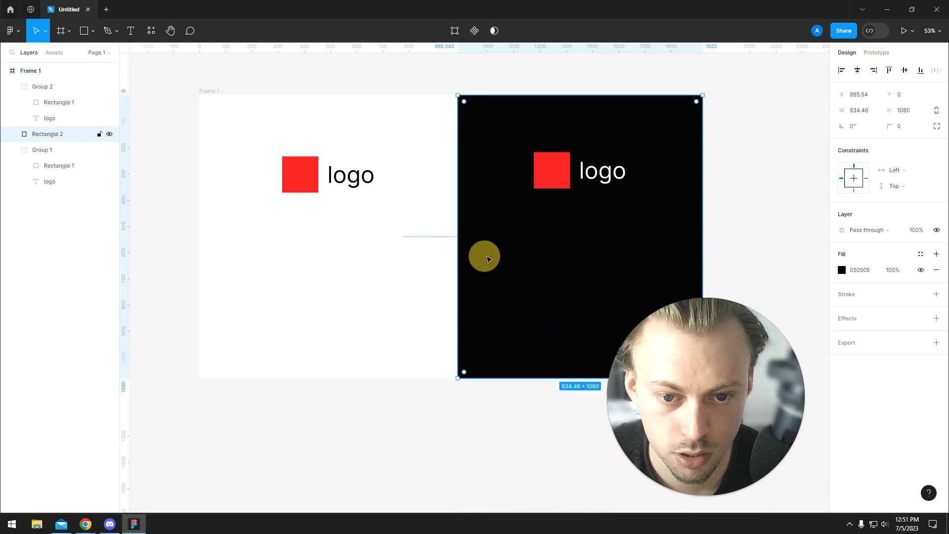
left_click_drag(457, 205, 436, 201)
left_click(383, 225)
left_click_drag(549, 168, 567, 181)
left_click(364, 218)
scroll(494, 248, "right", 1)
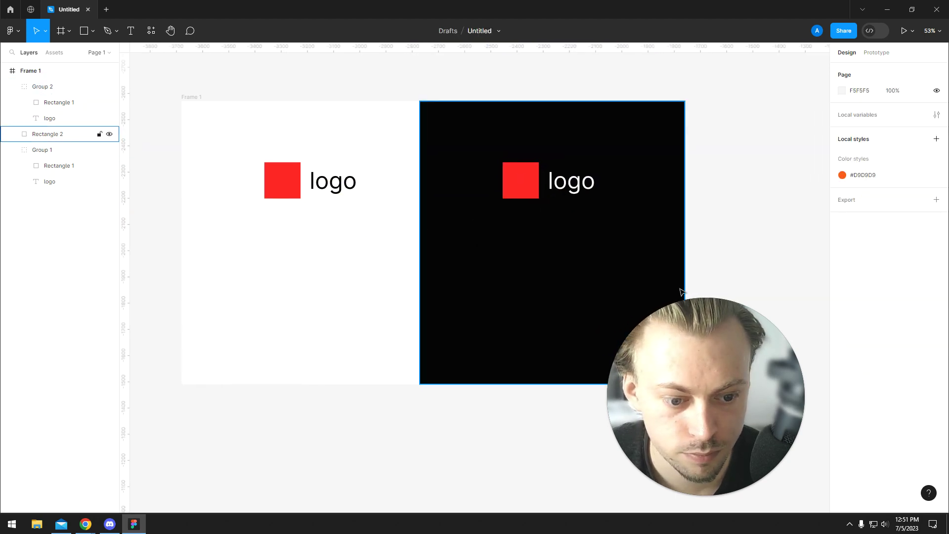
Present the frame at Actual size with the viewer UI hidden via Ctrl+\.
left_click(904, 31)
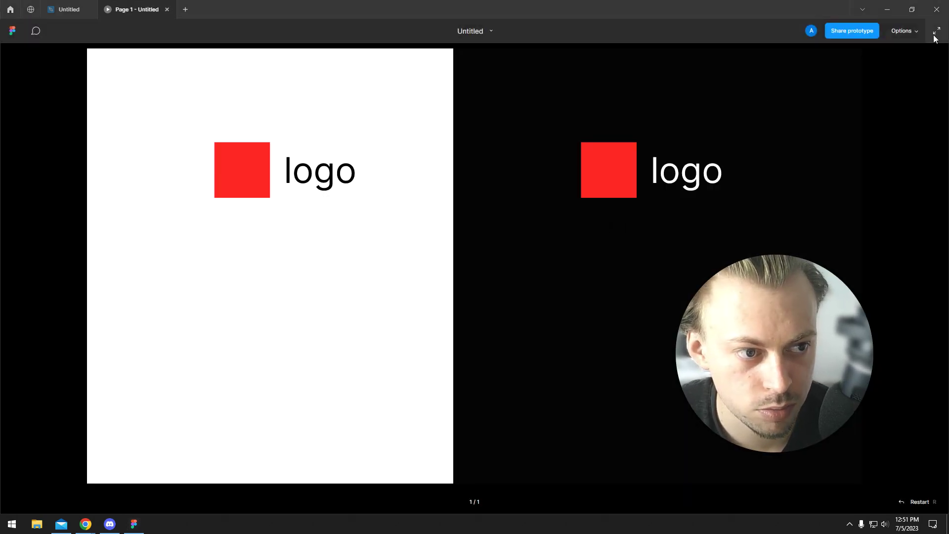
left_click(904, 31)
left_click(865, 55)
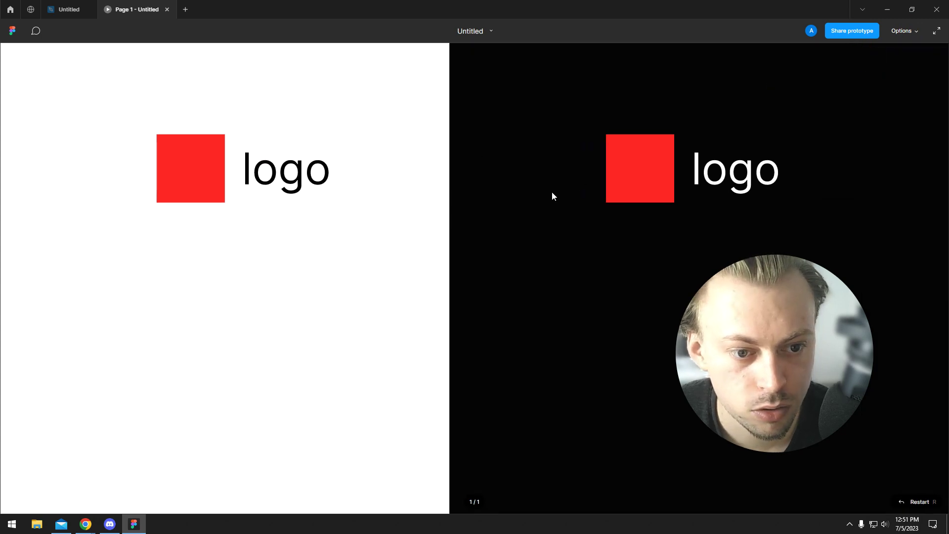
key("ctrl+backslash")
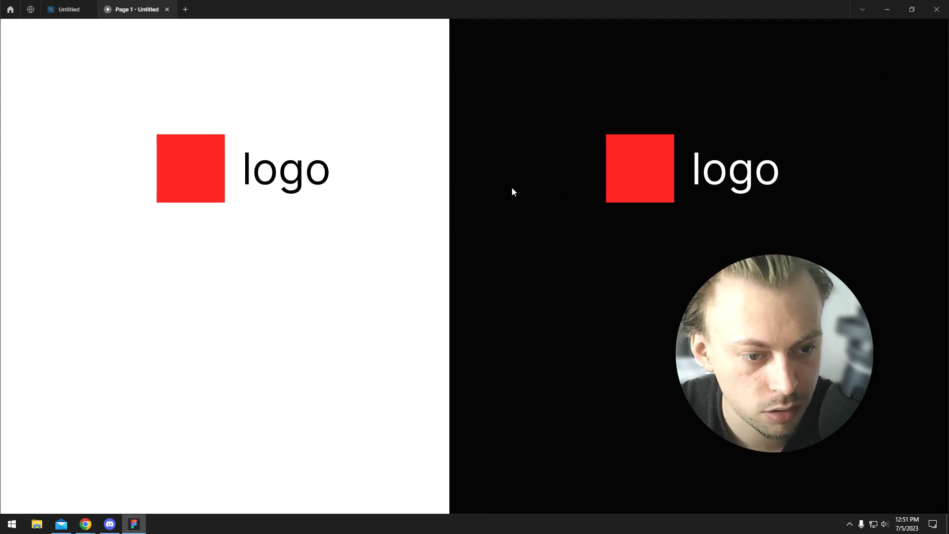
Go back to the Untitled design file, then bring the Chrome window onto the screen.
left_click(69, 9)
left_click(342, 178)
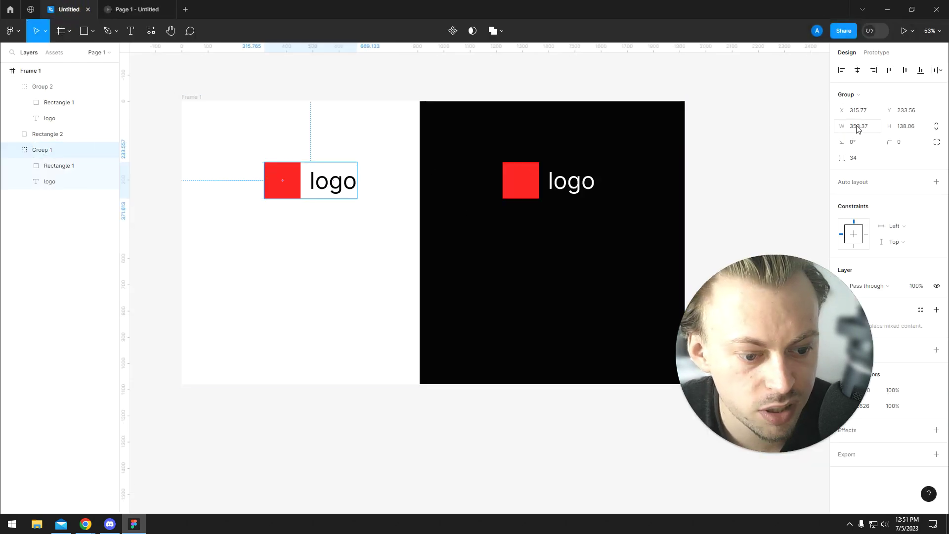
left_click(744, 199)
left_click_drag(751, 181, 738, 187)
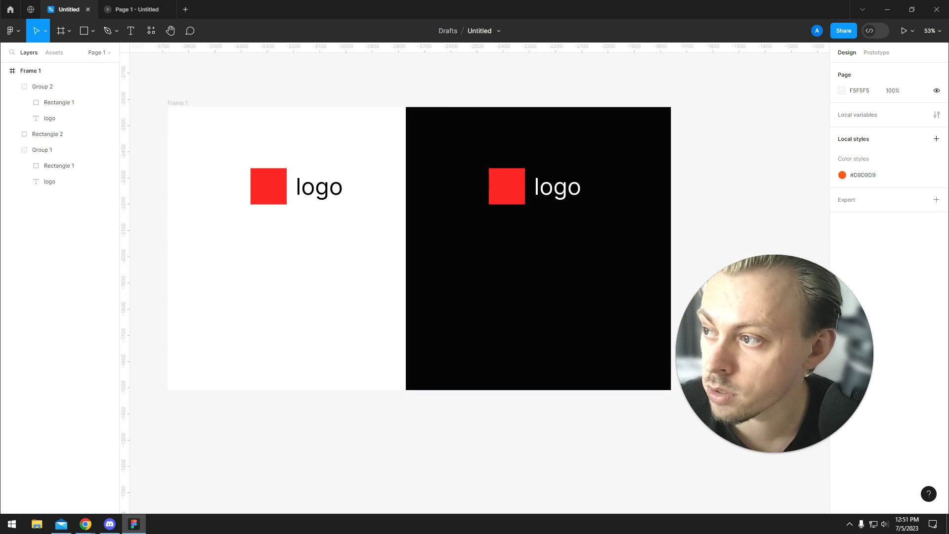
key("alt+Tab")
left_click_drag(0, 75, 297, 105)
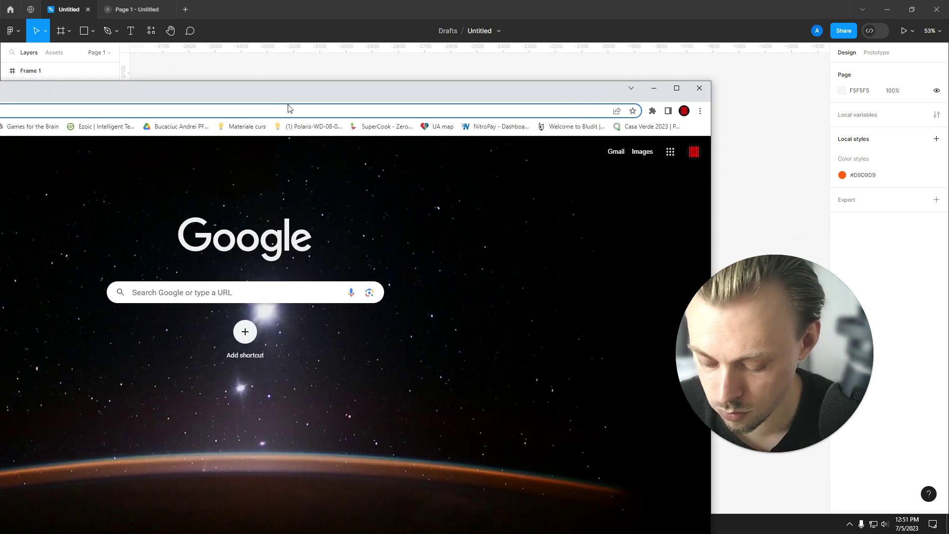
Search 'wikipe', open wikipedia.org in a maximized window, and right-click its logo.
left_click(289, 109)
type("wikipe")
key("Return")
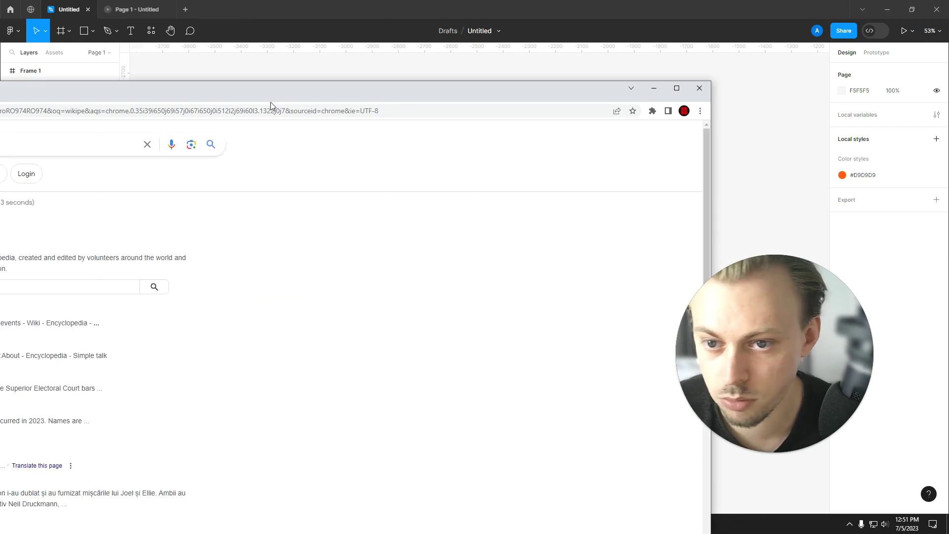
left_click_drag(253, 94, 615, 72)
double_click(615, 72)
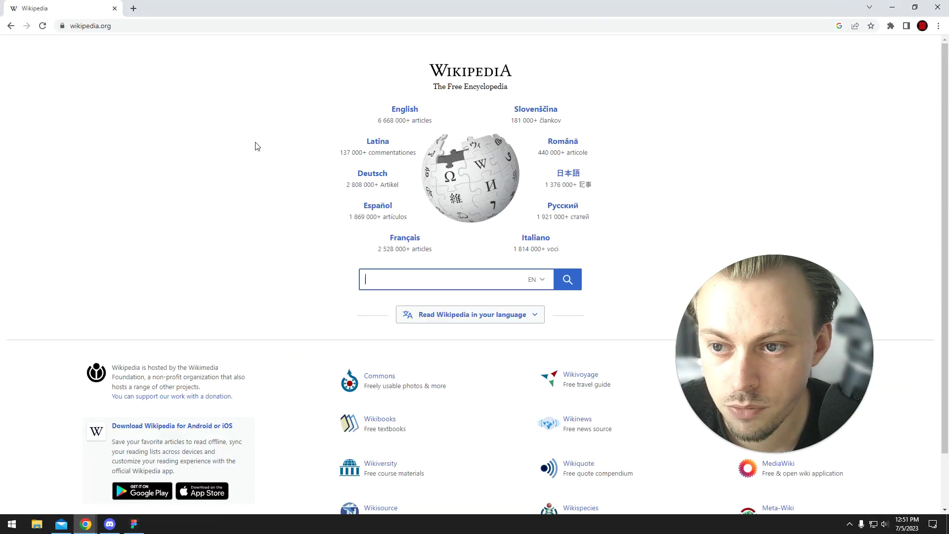
right_click(470, 74)
Inspect the wordmark in DevTools to read its 176 × 32 size, then search 'calc'.
left_click(496, 254)
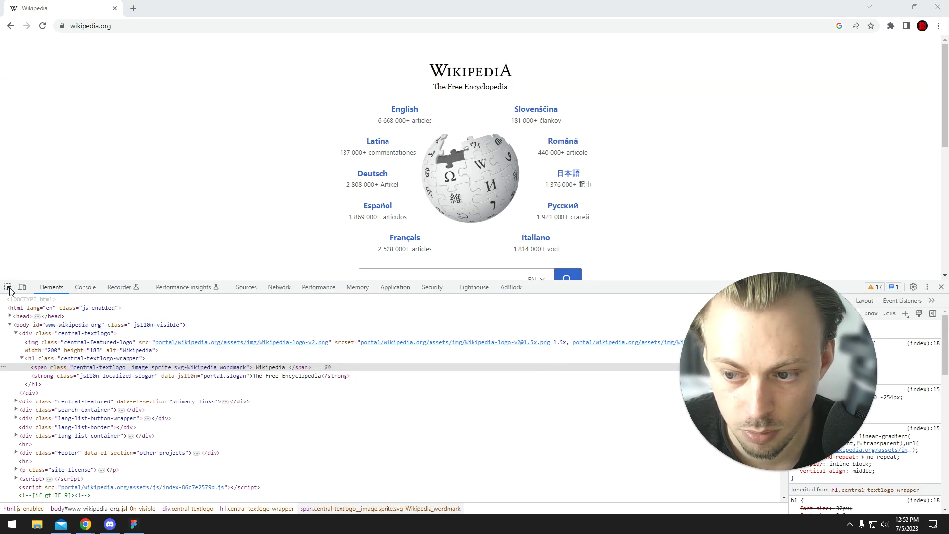
left_click(8, 287)
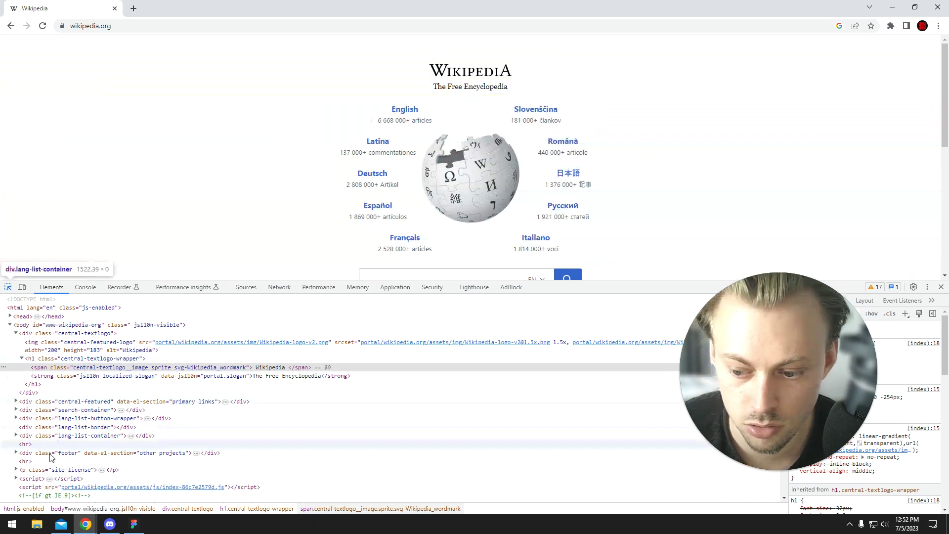
key("super")
type("calc")
left_click(78, 248)
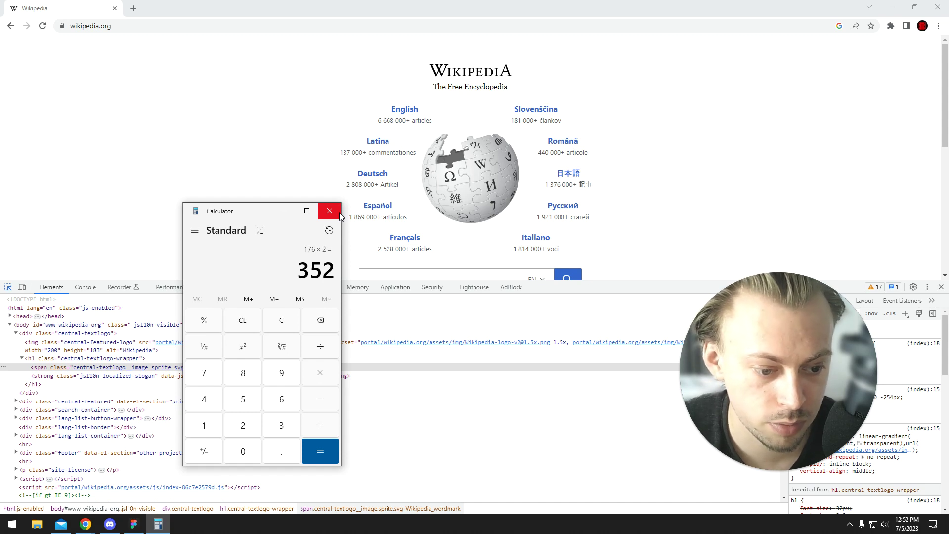
left_click(329, 211)
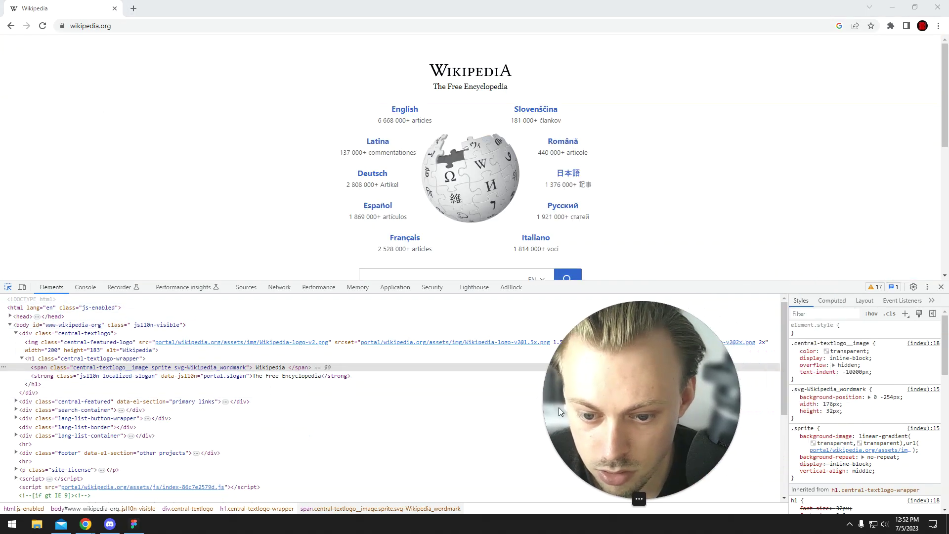
Inspect the wordmark element and open its sprite-e99844f6.svg background image in a new tab.
mouse_move(261, 345)
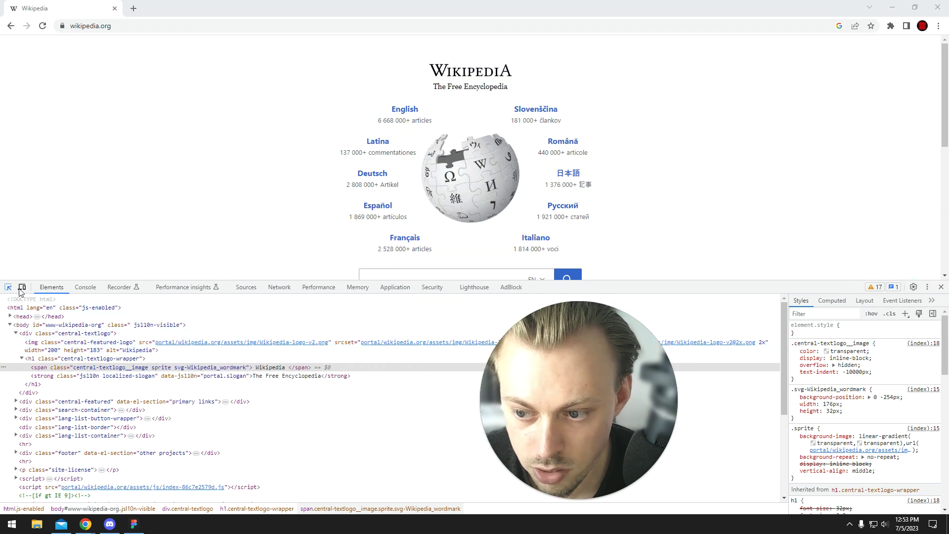
left_click(8, 286)
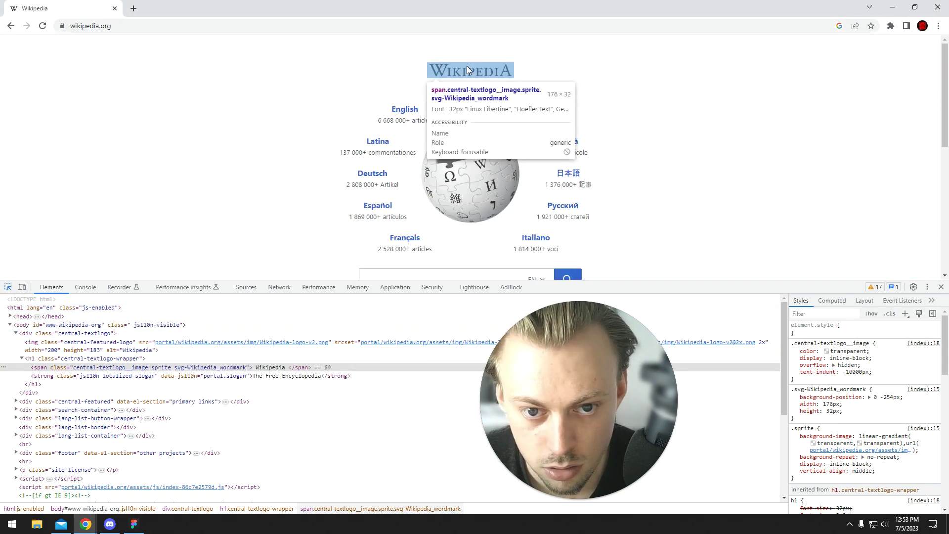
left_click(466, 67)
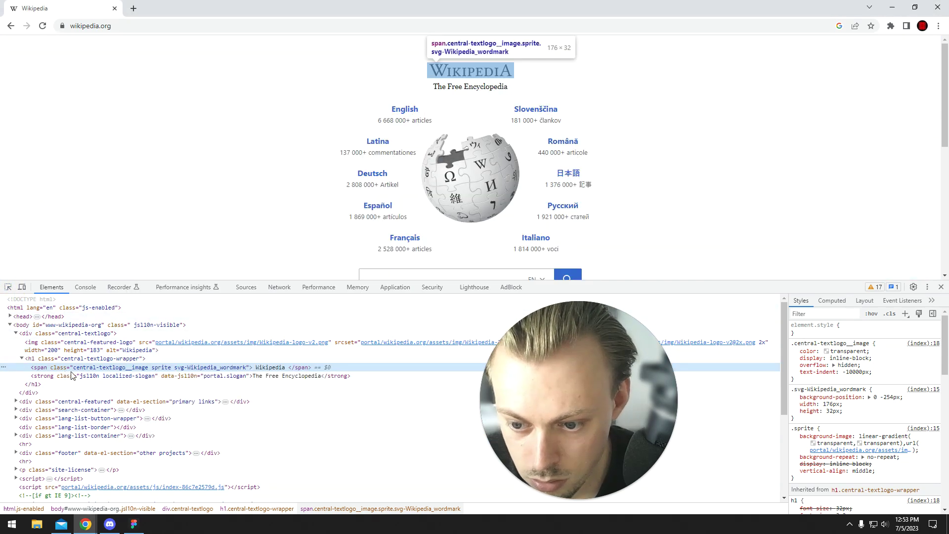
triple_click(474, 71)
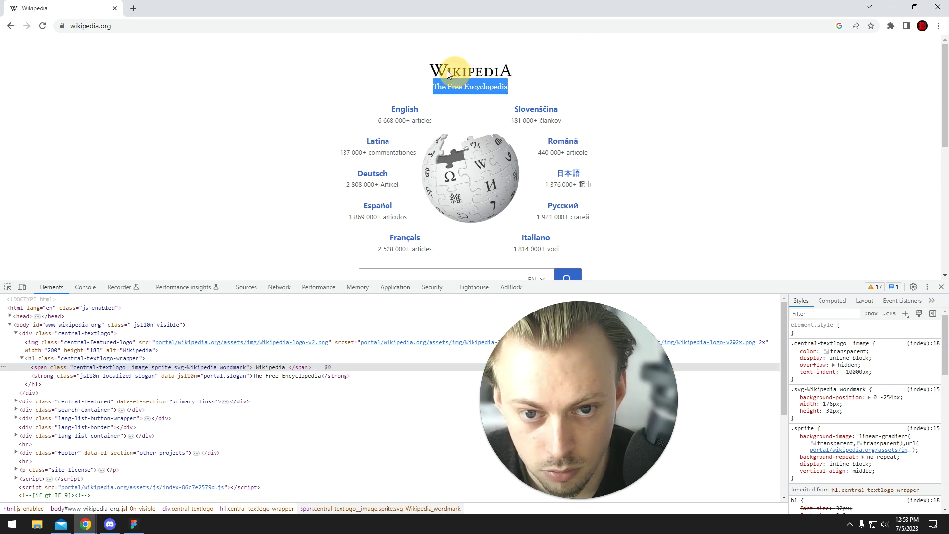
left_click(468, 80)
mouse_move(885, 453)
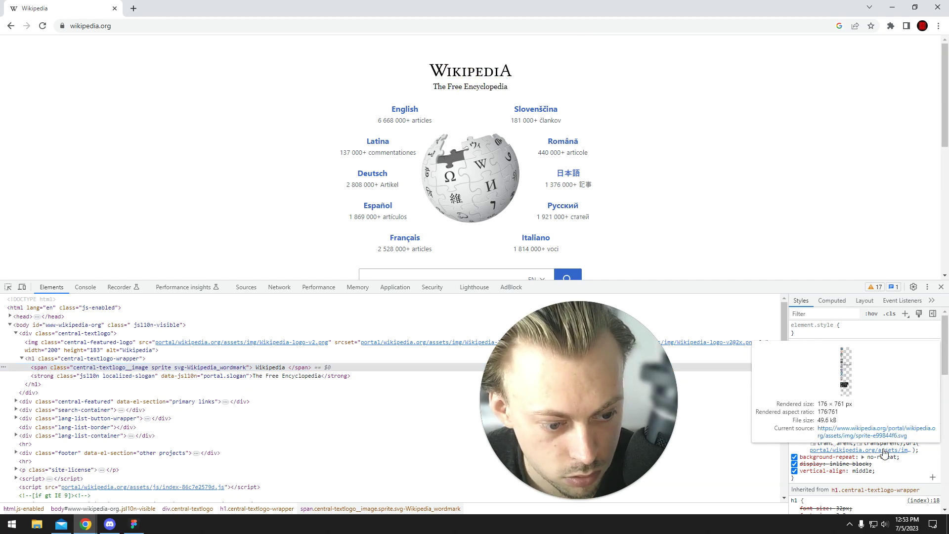
left_click(868, 435)
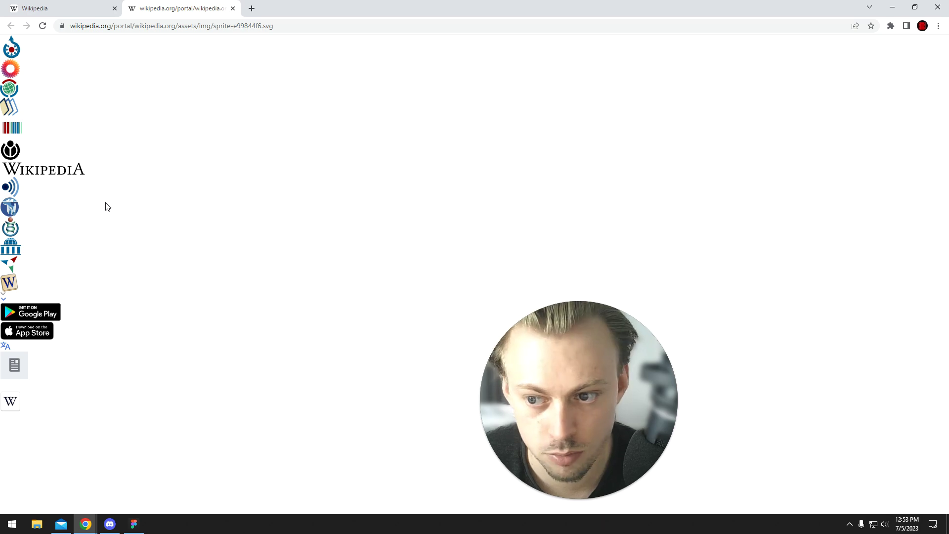
Zoom the sprite SVG in and out to confirm it stays sharp, then close the sprite and Wikipedia tabs.
scroll(155, 329, "up", 9)
scroll(167, 329, "down", 5)
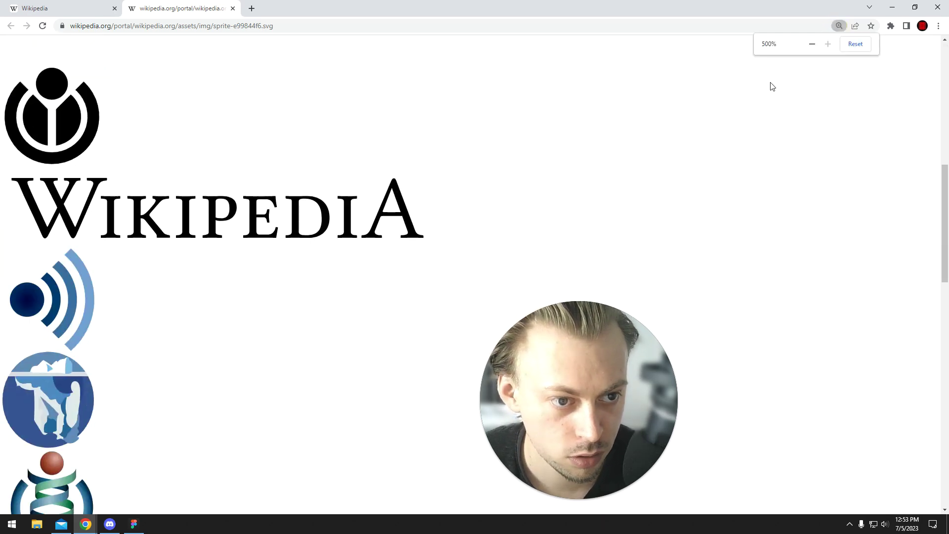
left_click(669, 133)
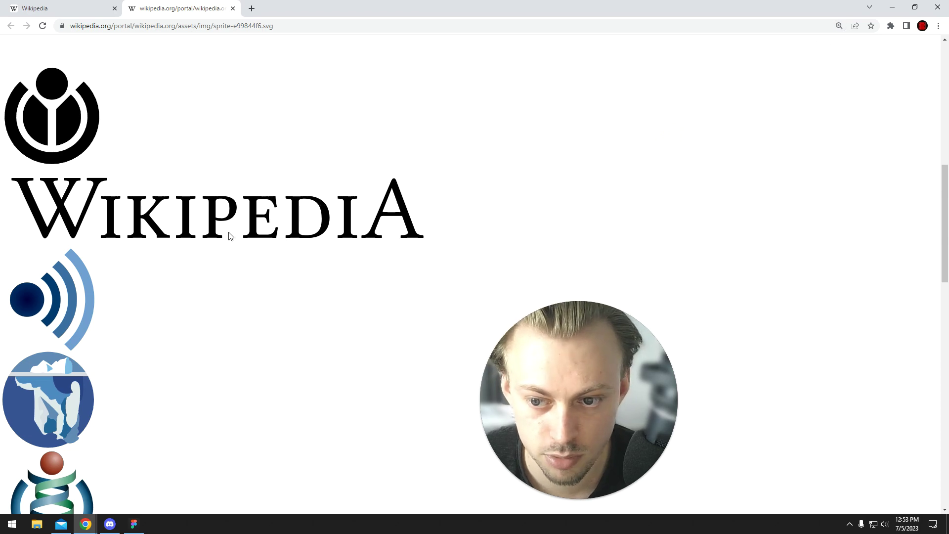
scroll(257, 215, "down", 3, "ctrl")
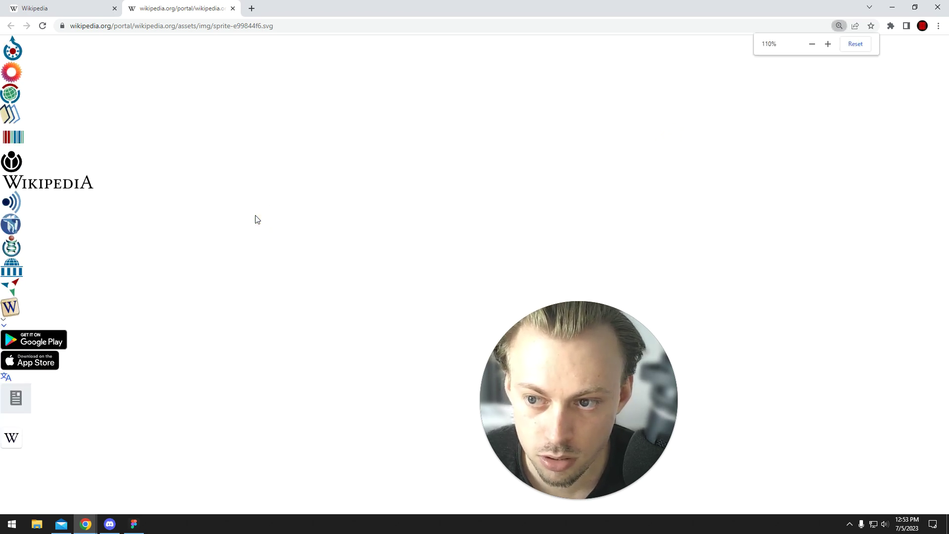
scroll(195, 295, "up", 2, "ctrl")
scroll(206, 278, "down", 5)
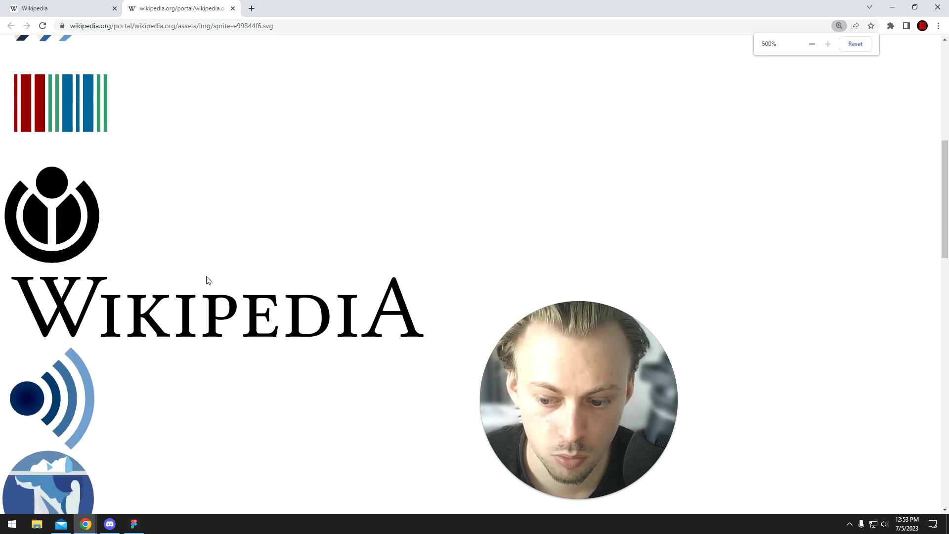
scroll(208, 281, "down", 1, "ctrl")
scroll(208, 280, "down", 7, "ctrl")
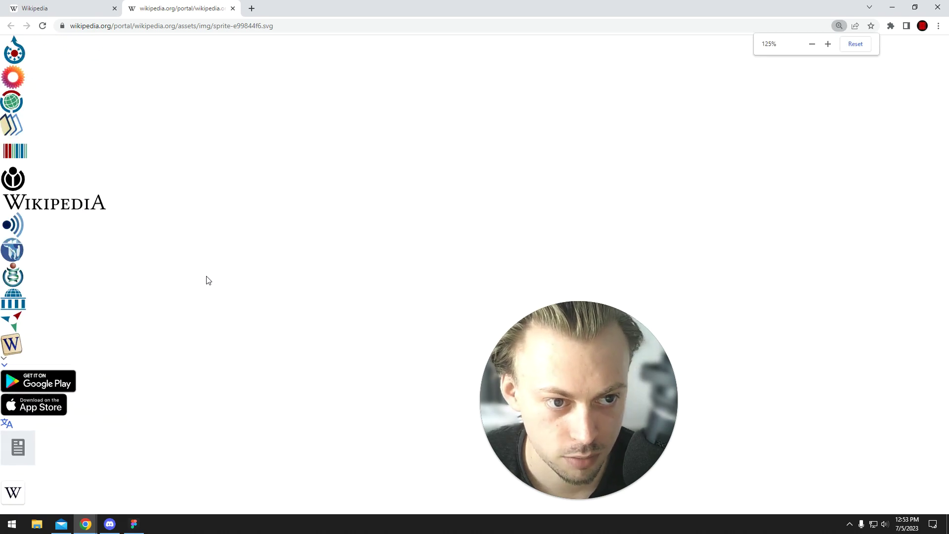
scroll(208, 280, "down", 1, "ctrl")
middle_click(205, 9)
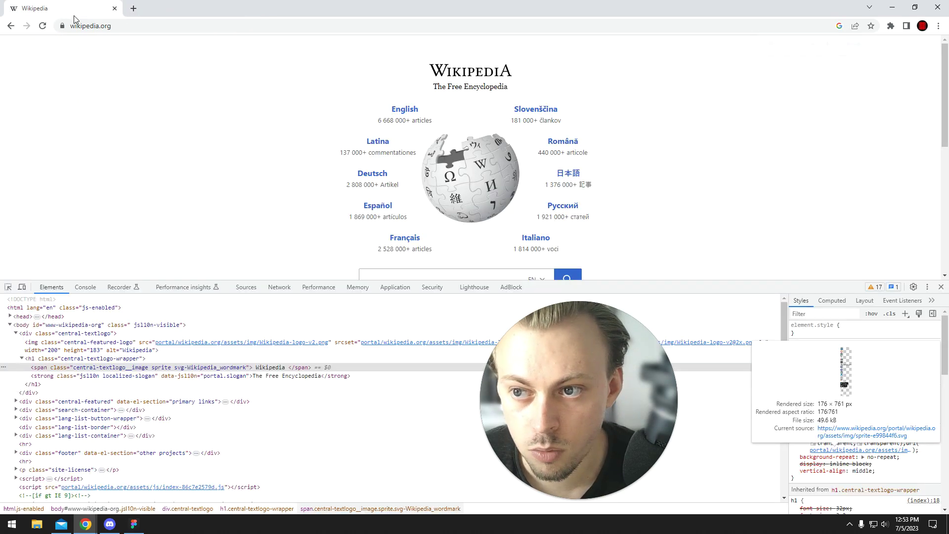
middle_click(72, 10)
Export the white-half logo group as SVG and save it to the Desktop as Group 1.
left_click(270, 190)
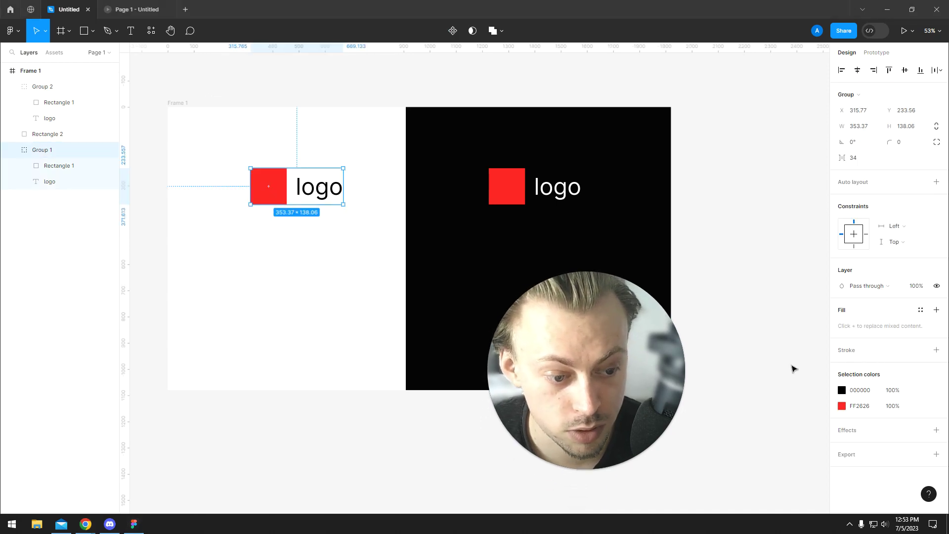
left_click(860, 455)
scroll(895, 361, "down", 1)
left_click(917, 437)
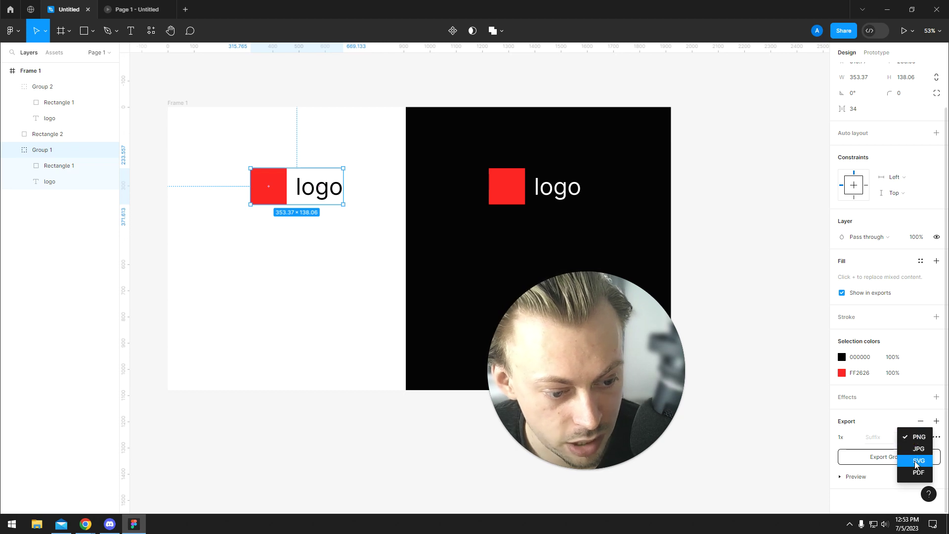
left_click(916, 461)
left_click(879, 458)
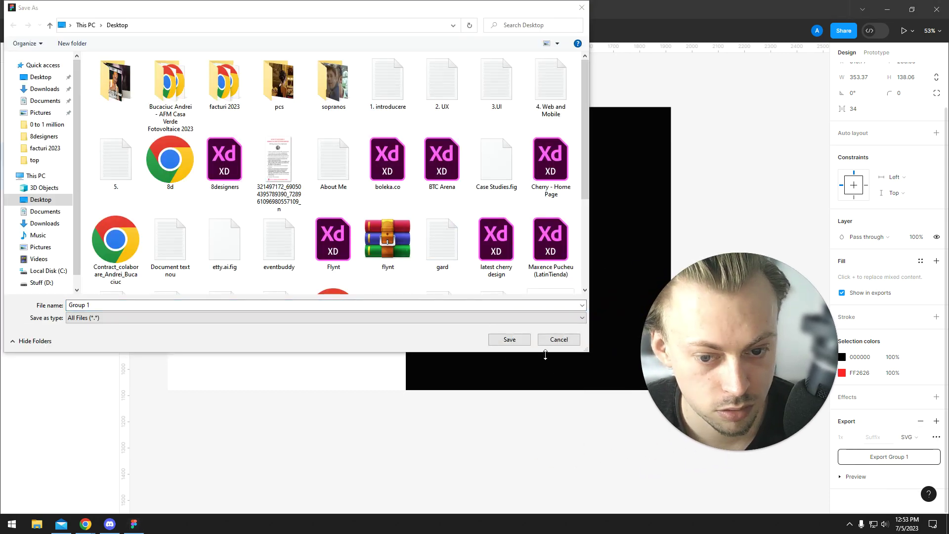
left_click(528, 342)
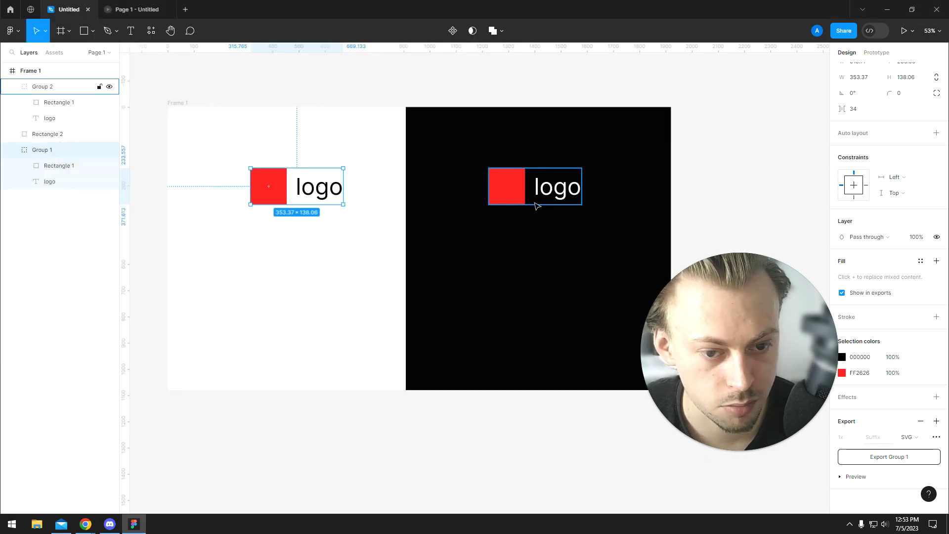
left_click_drag(394, 4, 440, 26)
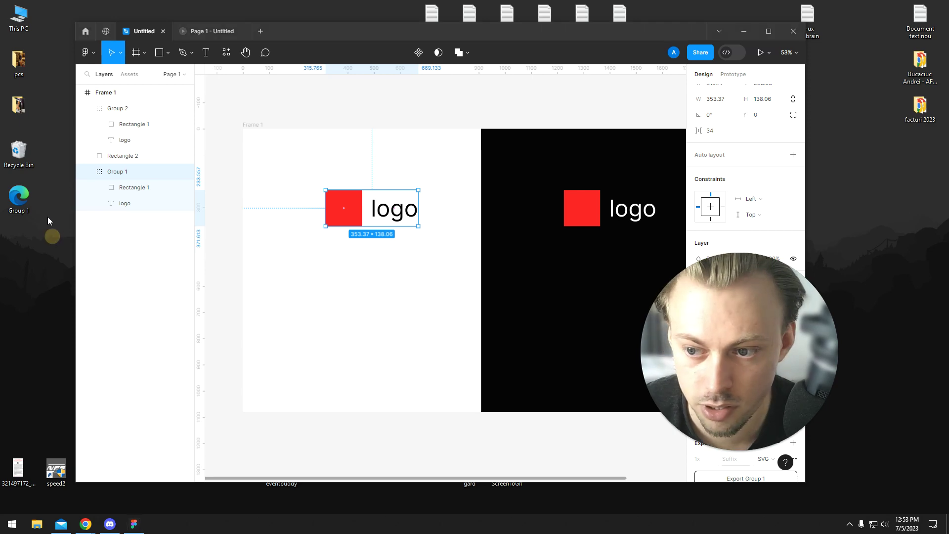
Open Group 1.svg in Edge and zoom in and out to check the red square and logo text stay sharp.
double_click(20, 198)
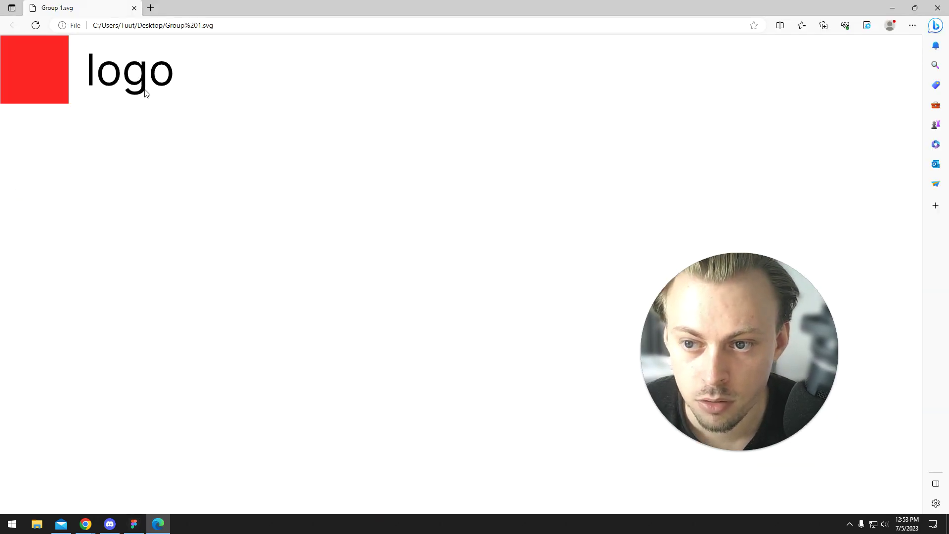
scroll(139, 111, "up", 9, "ctrl")
scroll(197, 161, "down", 9, "ctrl")
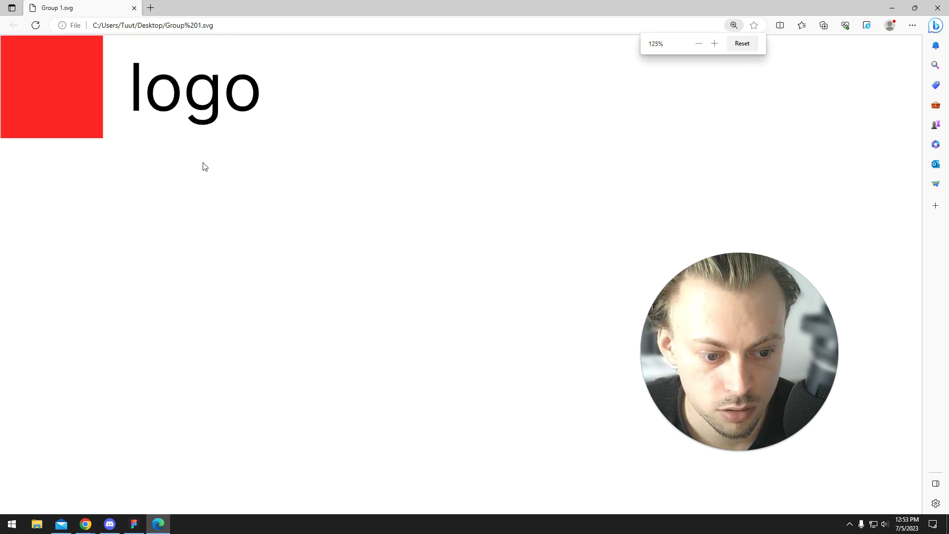
scroll(205, 168, "up", 9, "ctrl")
scroll(206, 169, "down", 5, "ctrl")
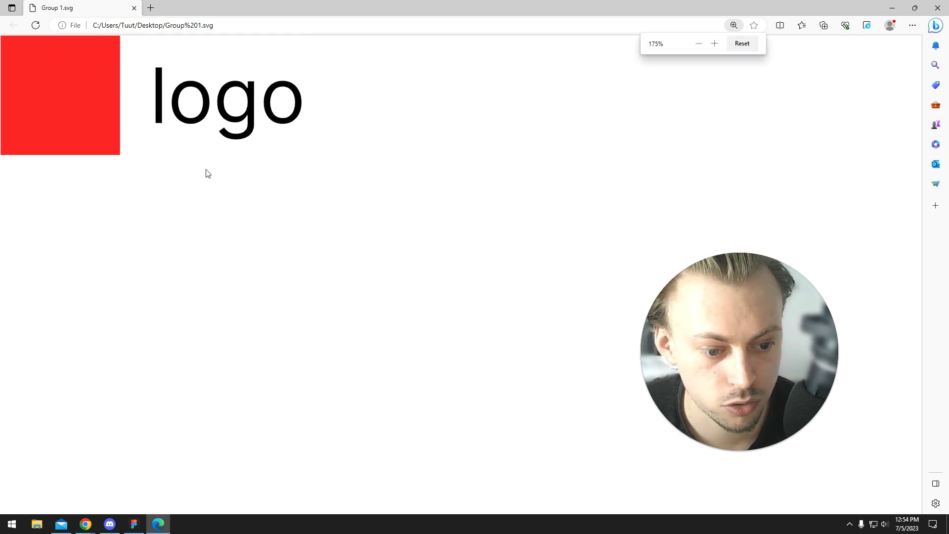
scroll(205, 169, "down", 3, "ctrl")
scroll(206, 170, "up", 8, "ctrl")
scroll(206, 169, "down", 4, "ctrl")
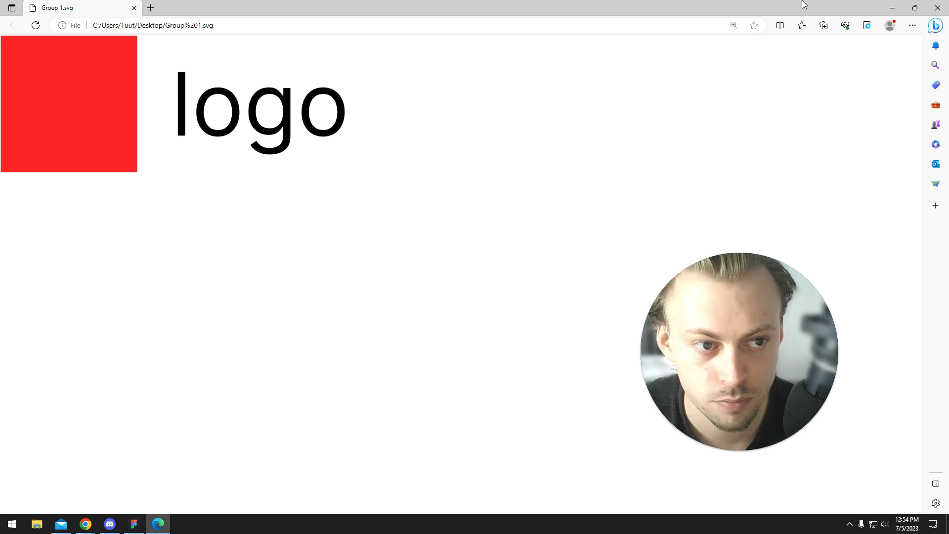
Close the Edge preview, maximize the Figma window, and deselect the logo group on the canvas.
key("ctrl+w")
left_click(20, 217)
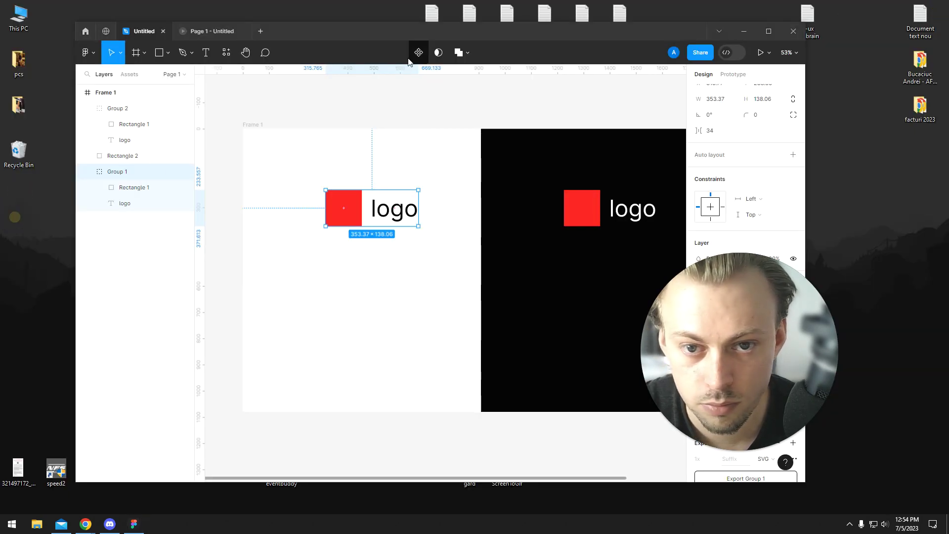
double_click(381, 28)
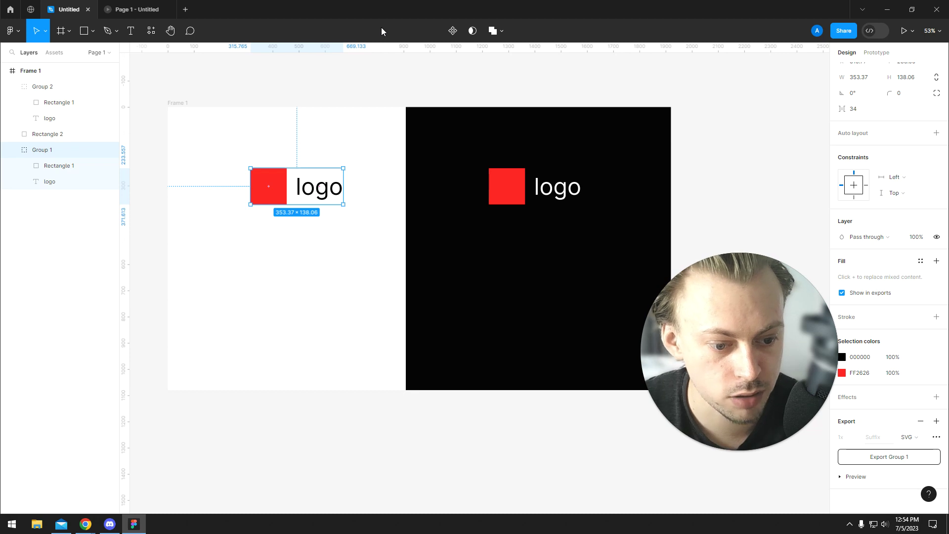
left_click(426, 78)
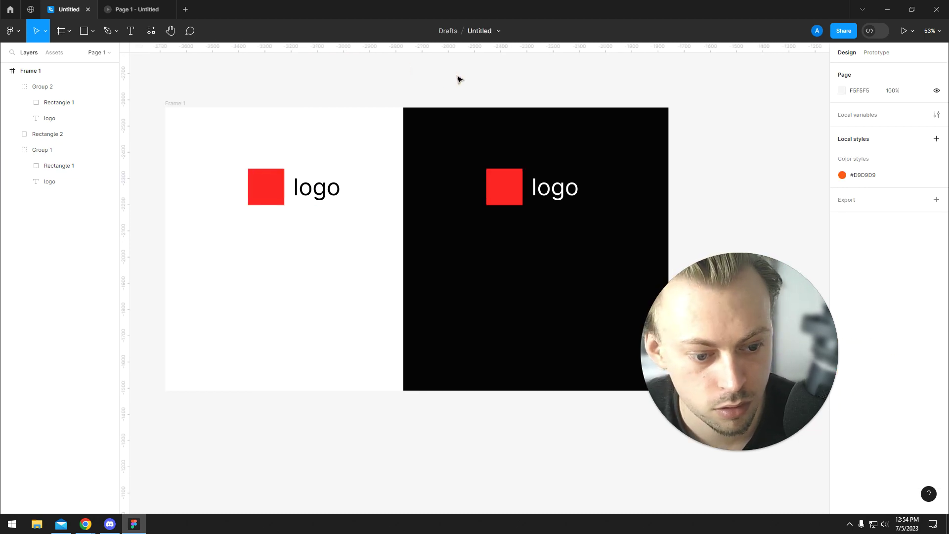